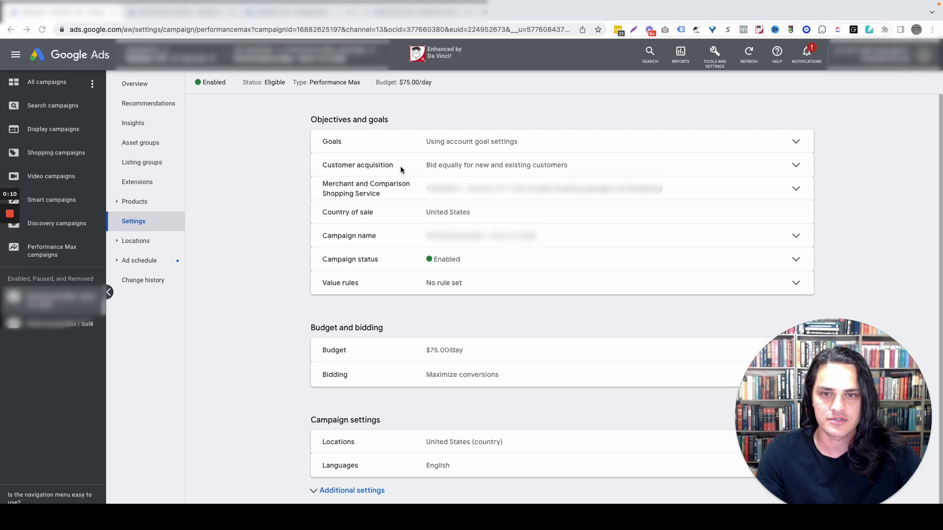
- Turn on optimizing the campaign for acquiring new customers, preview the new-customers-only mode, and choose to bid higher for new customers
left_click(445, 169)
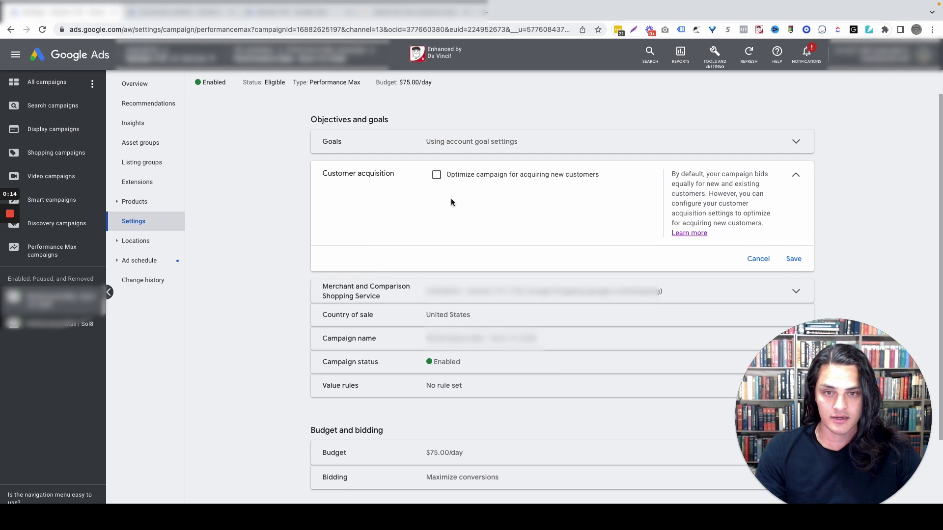
left_click(436, 177)
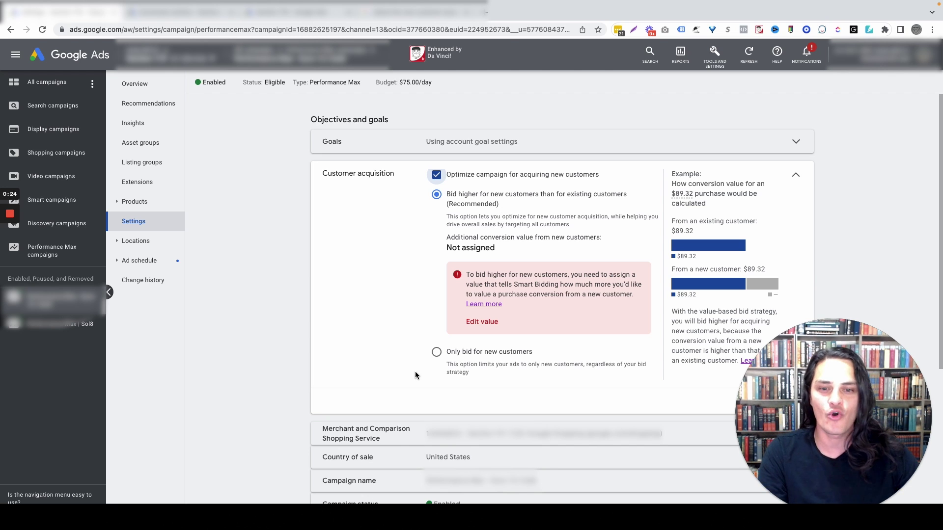
left_click(435, 359)
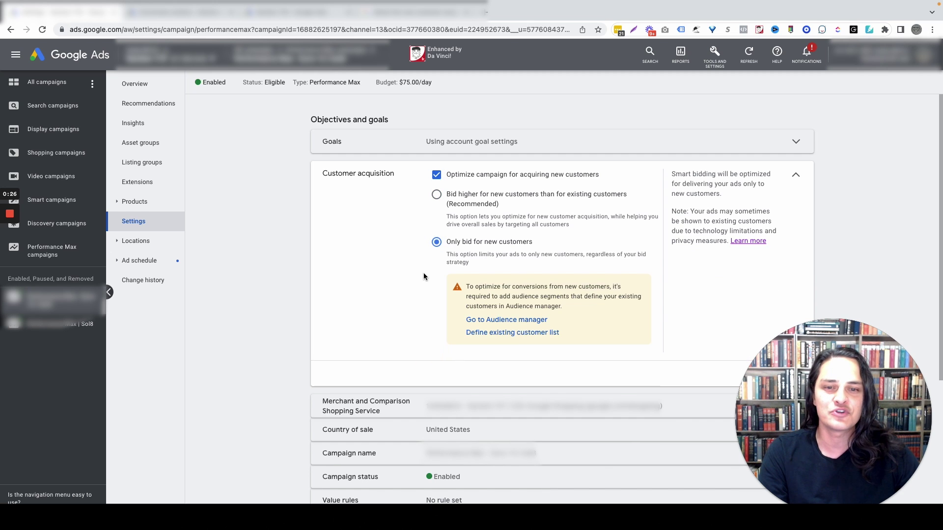
left_click(436, 195)
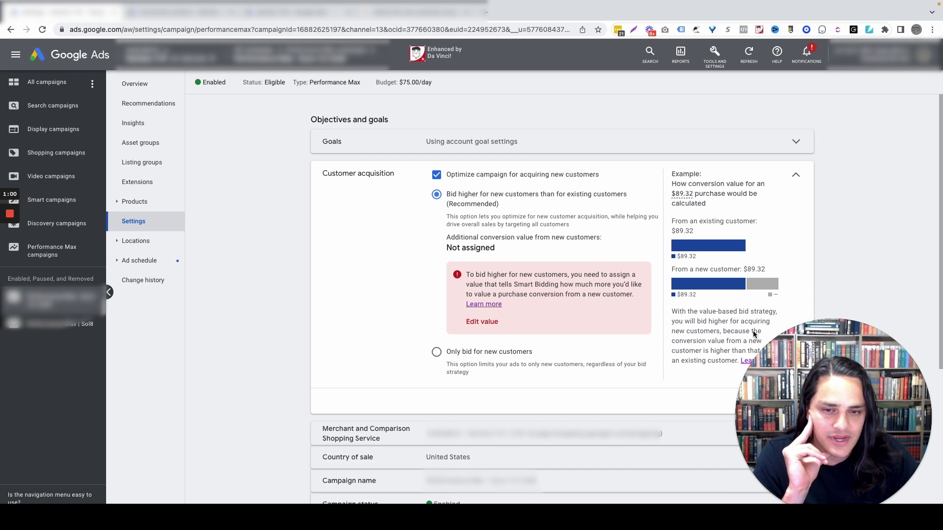
- Open the account's customer acquisition setup, review the existing customers definition and the value assigned to customer acquisition, and close it
left_click(490, 323)
left_click(436, 506)
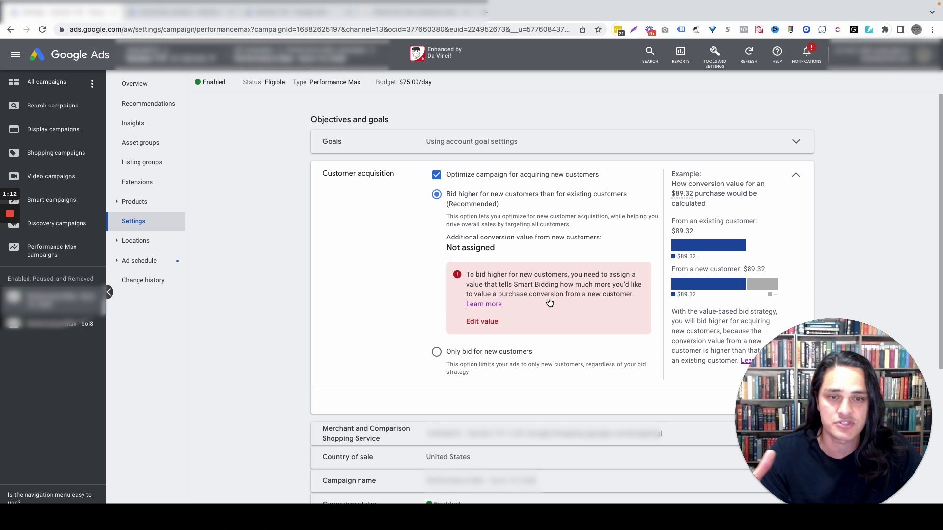
left_click(492, 322)
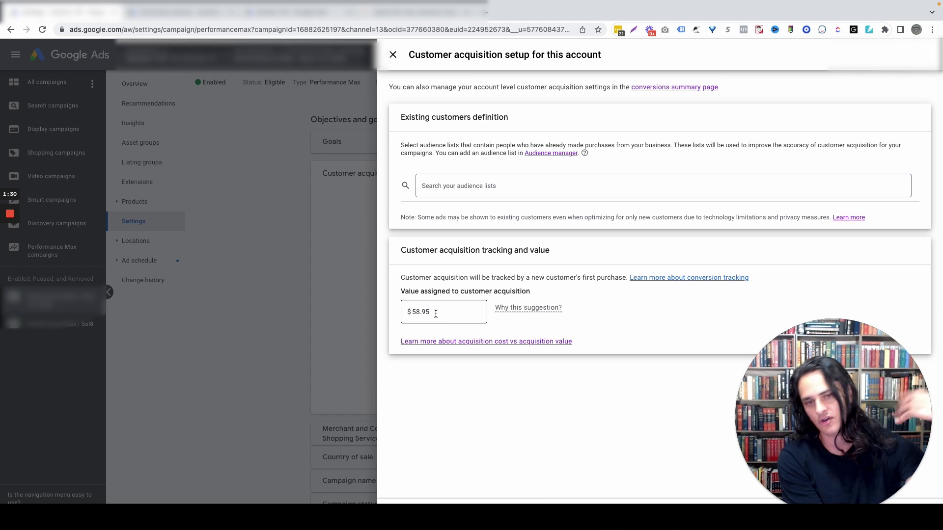
left_click(392, 55)
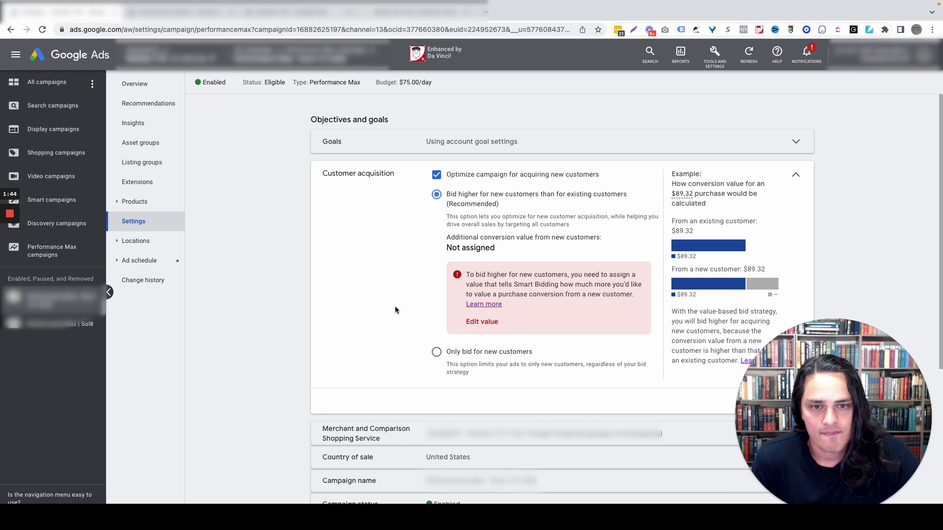
left_click_drag(500, 205, 448, 211)
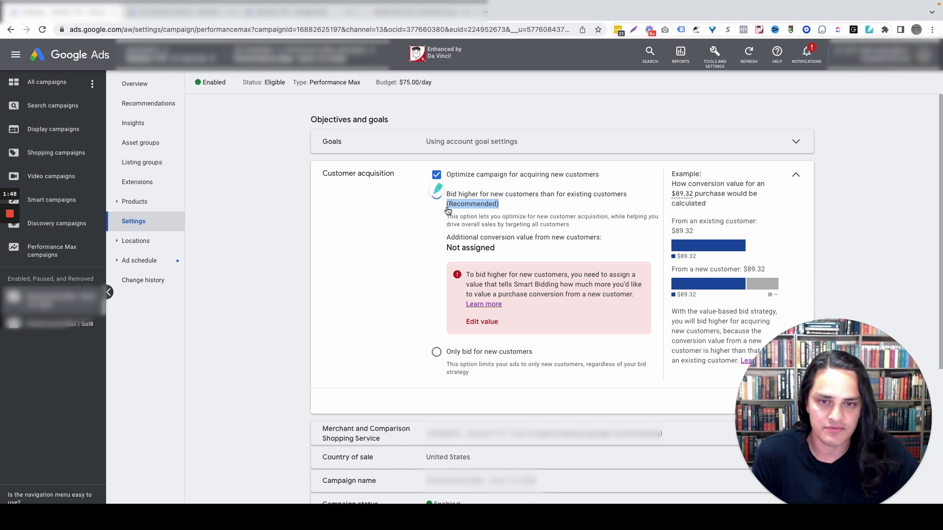
left_click(448, 190)
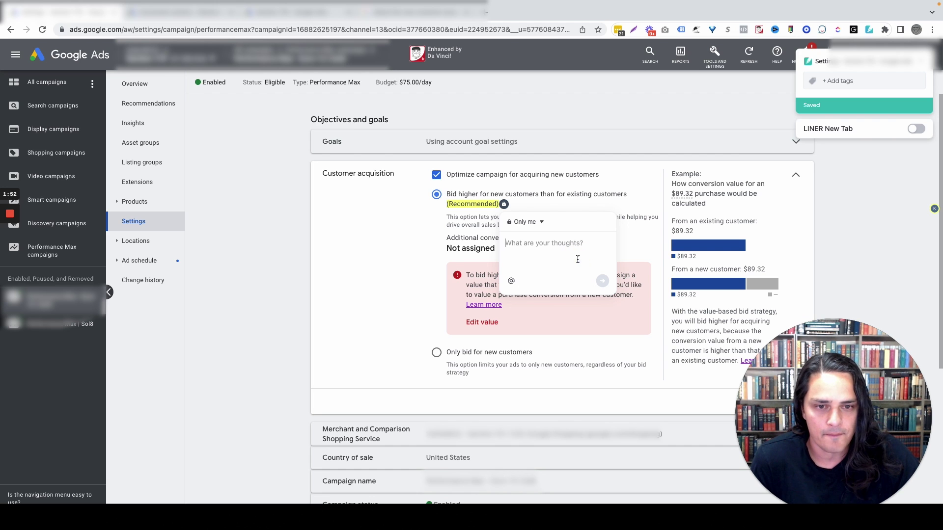
left_click(919, 65)
left_click(482, 207)
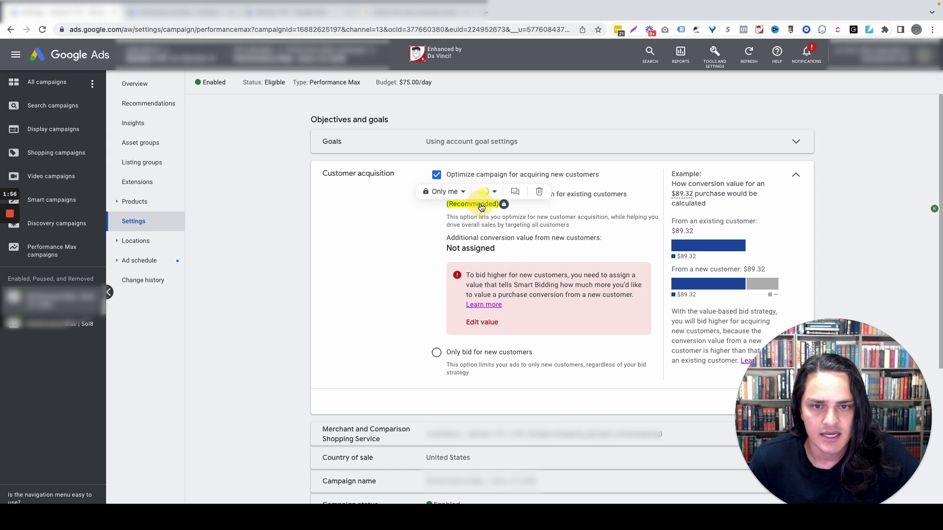
left_click(539, 193)
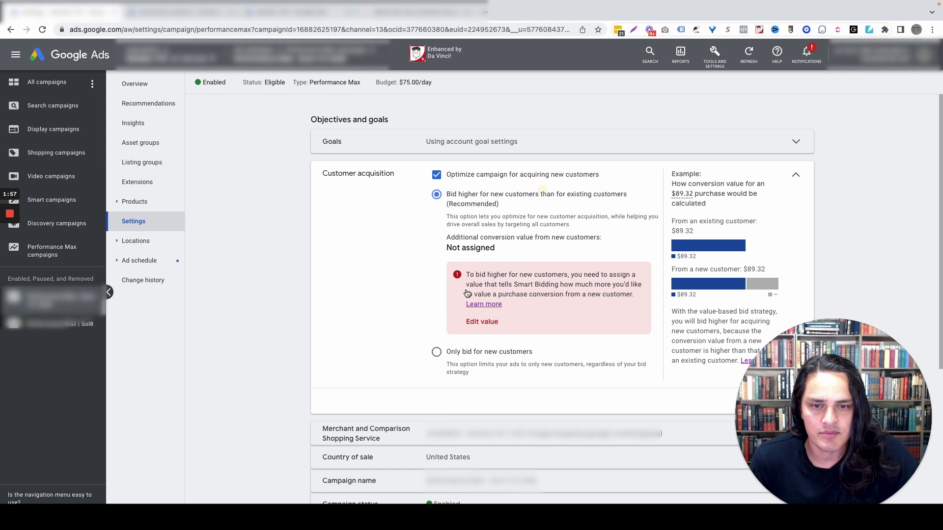
- Set customer acquisition to only bid for new customers and bring up the account's conversions summary
left_click(437, 353)
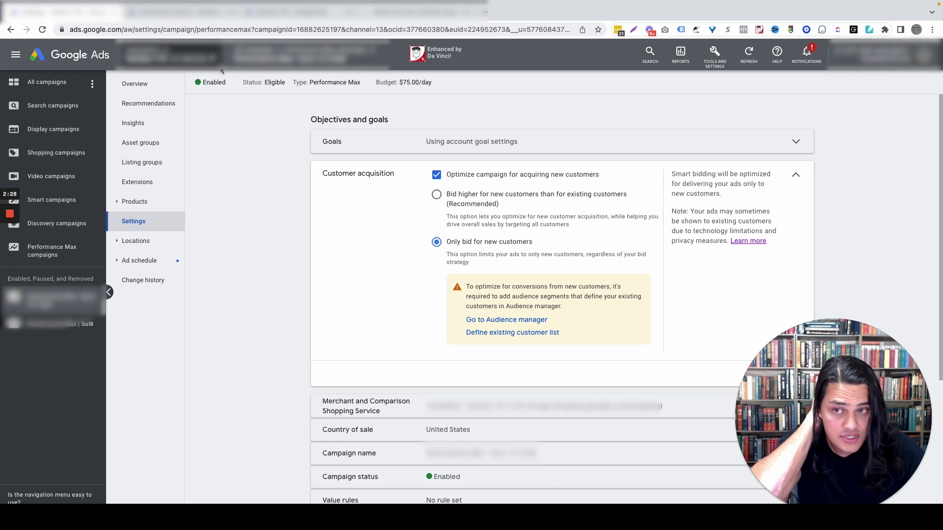
left_click(201, 14)
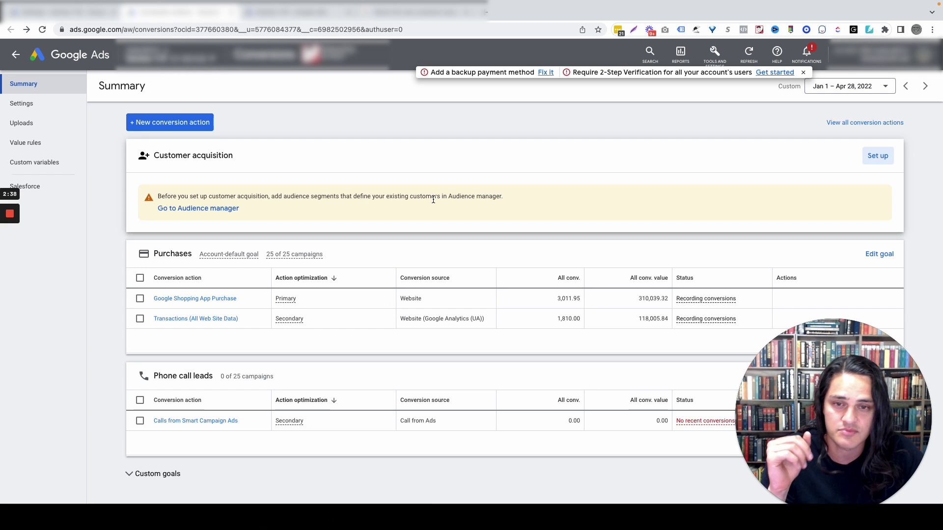
- Examine the form for creating a customer list segment, from the segment name and data upload options down to membership duration
left_click(243, 12)
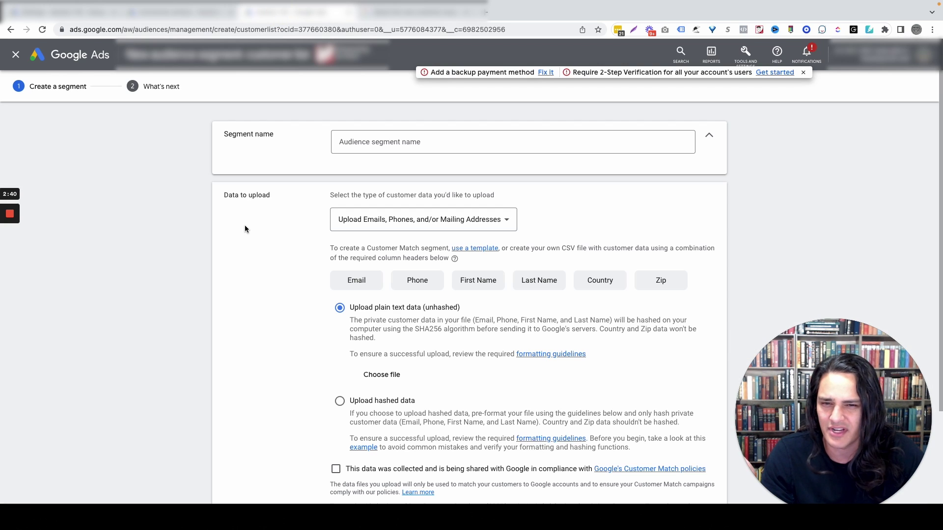
scroll(350, 247, "down", 3)
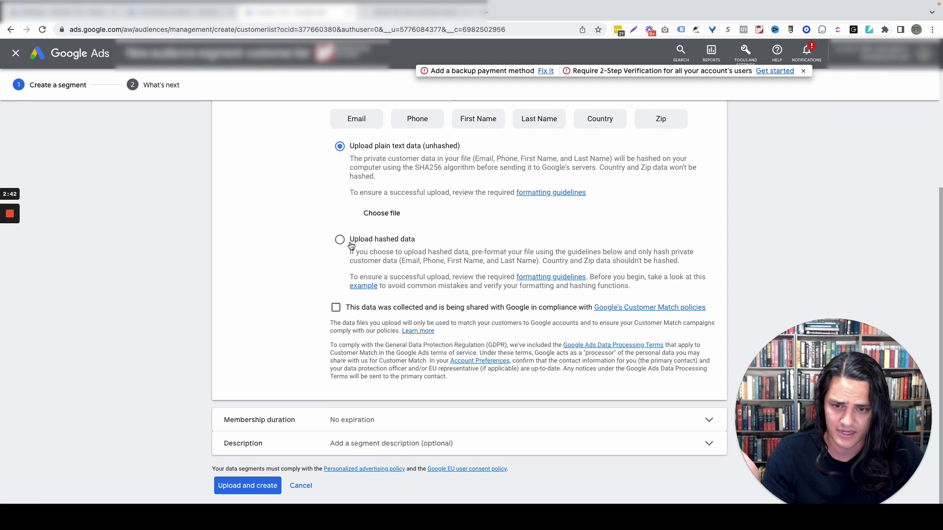
scroll(351, 246, "up", 3)
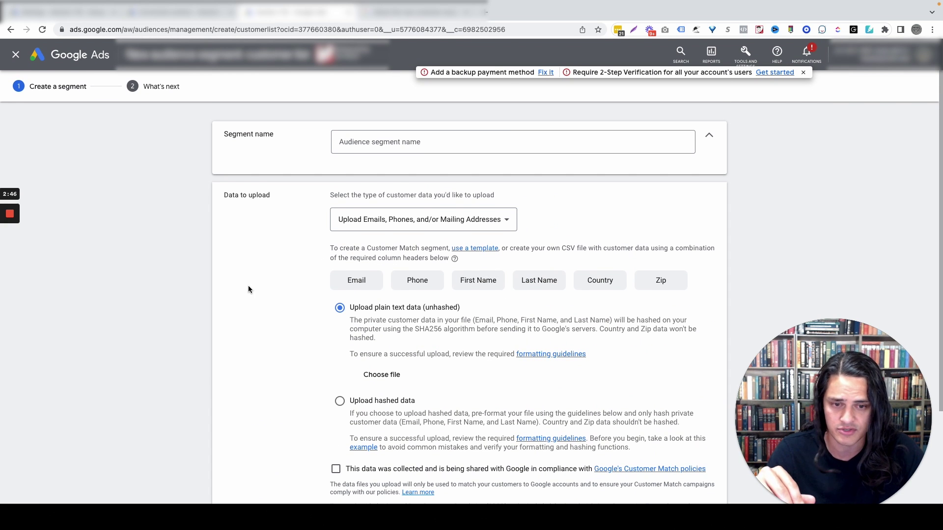
scroll(249, 289, "down", 3)
scroll(249, 289, "up", 3)
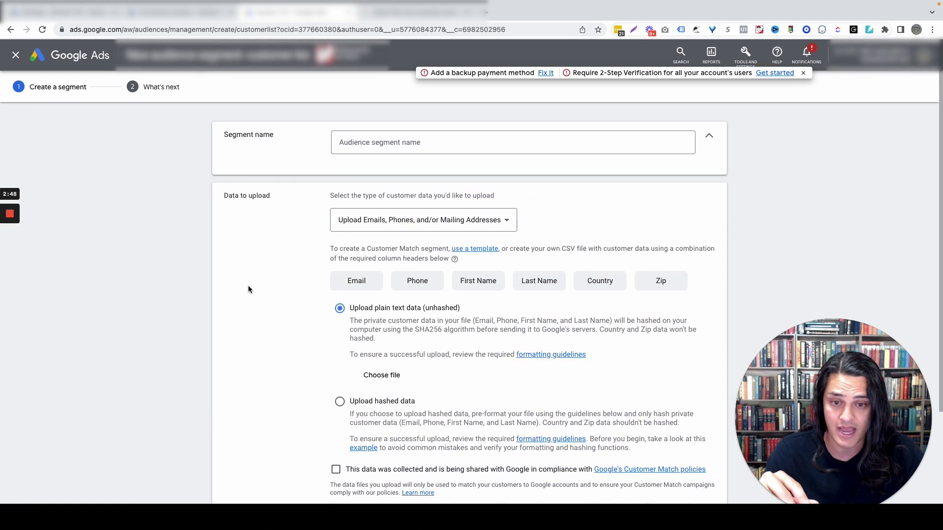
- Read the introduction and primary marketing goals in the Google Ads Help article about the new customer acquisition goal
left_click(423, 12)
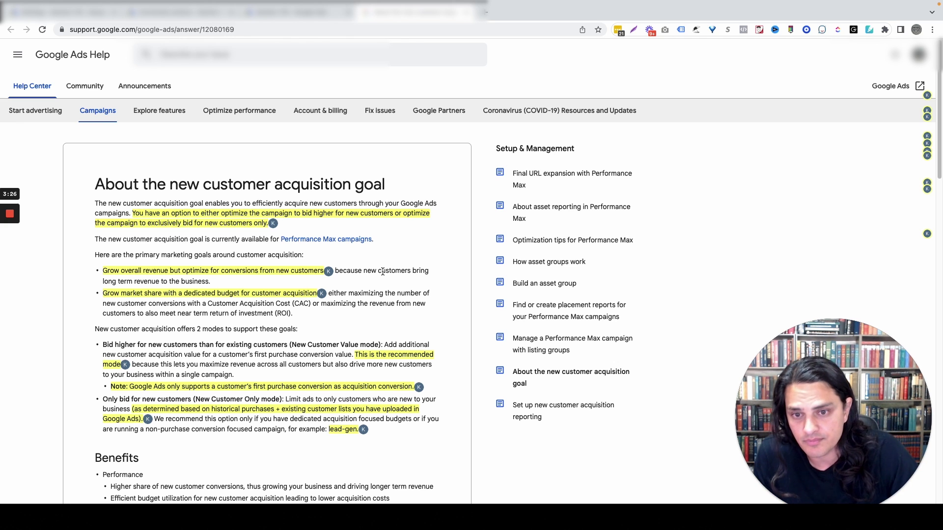
scroll(438, 225, "down", 1)
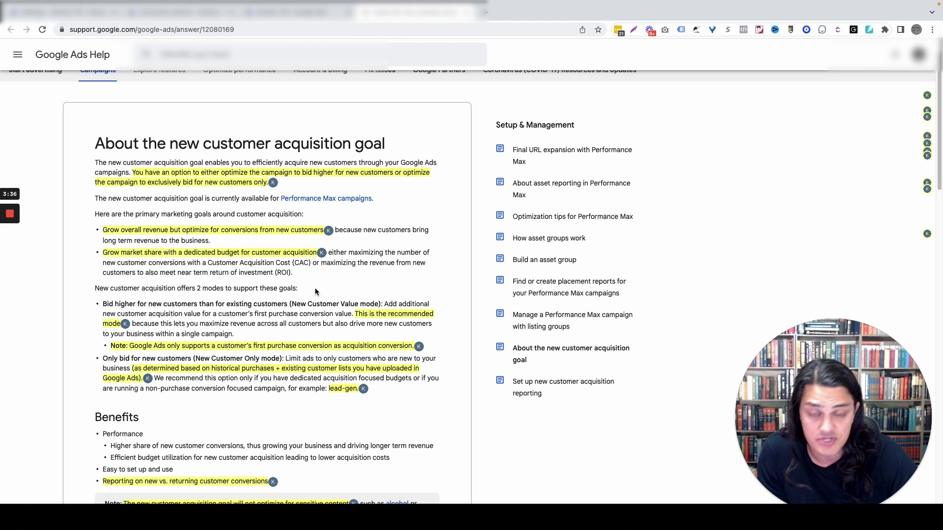
triple_click(452, 180)
triple_click(450, 214)
scroll(450, 214, "down", 2)
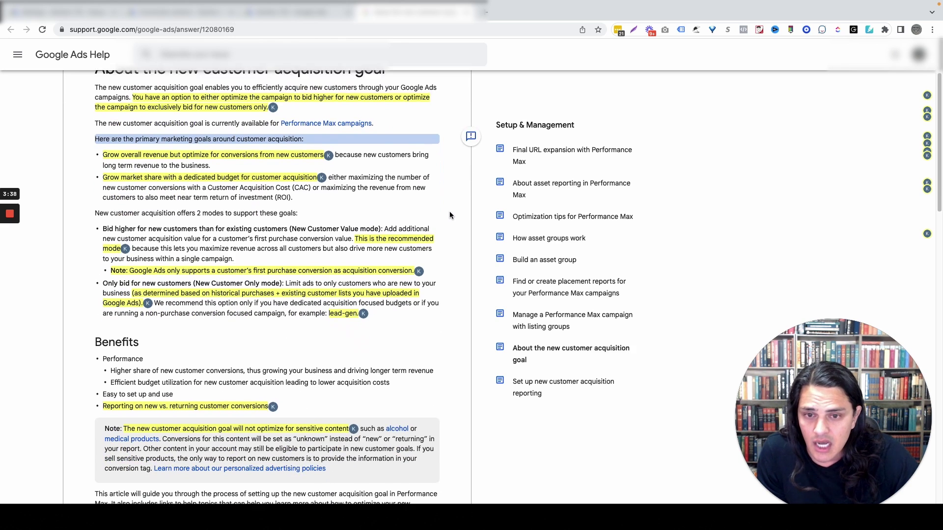
left_click(408, 223)
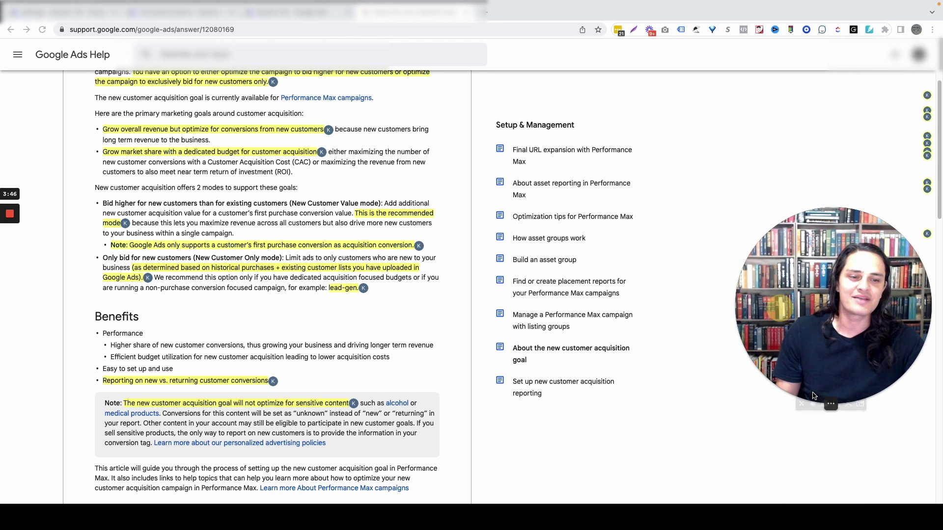
left_click(835, 408)
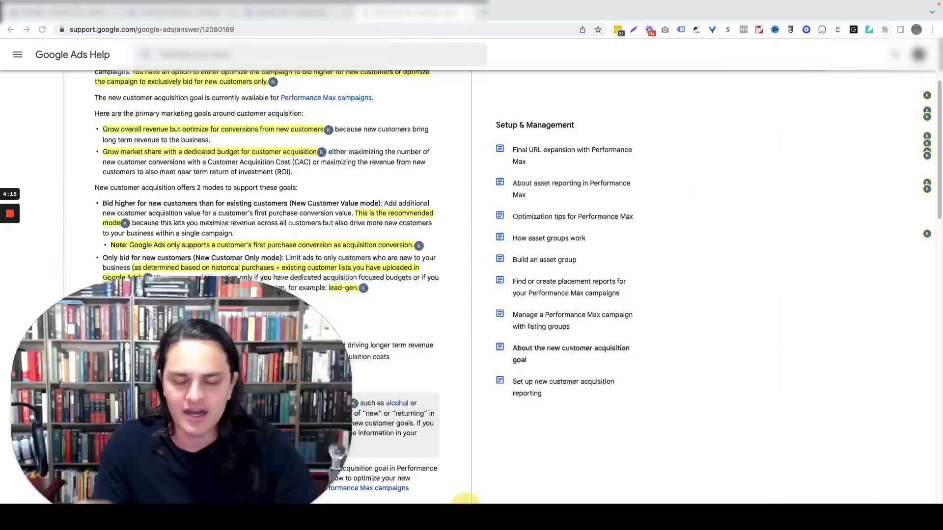
left_click_drag(938, 396, 859, 162)
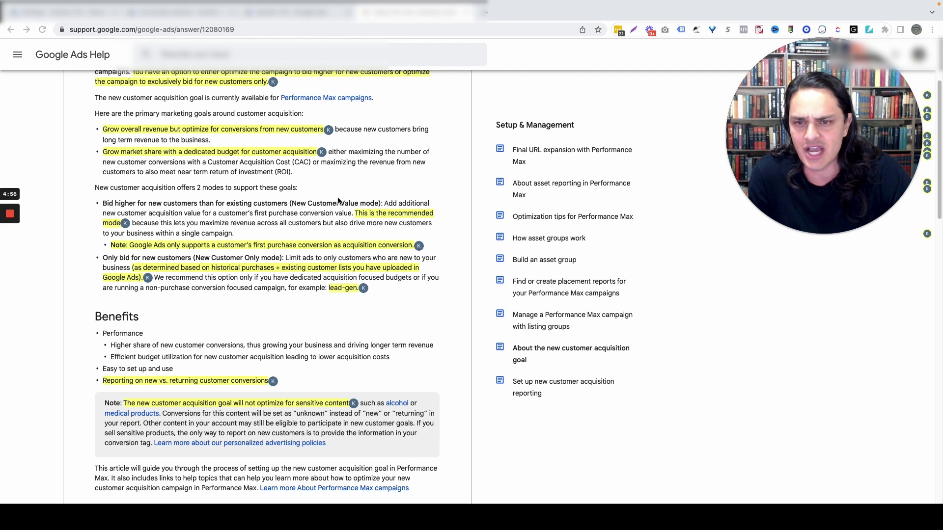
- Read the article's sections on the two acquisition modes, the benefits, the sensitive content note and the setup instructions
scroll(332, 182, "down", 2)
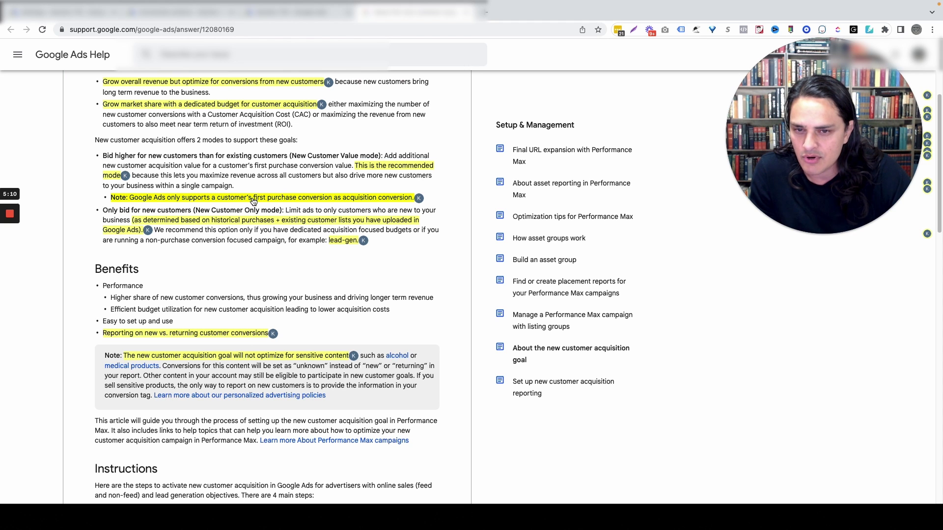
left_click(359, 204)
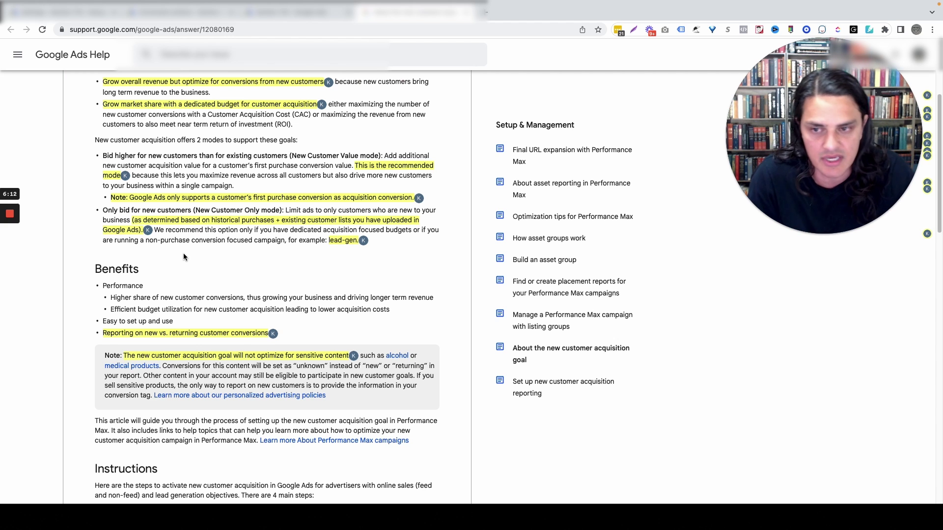
scroll(368, 256, "down", 2)
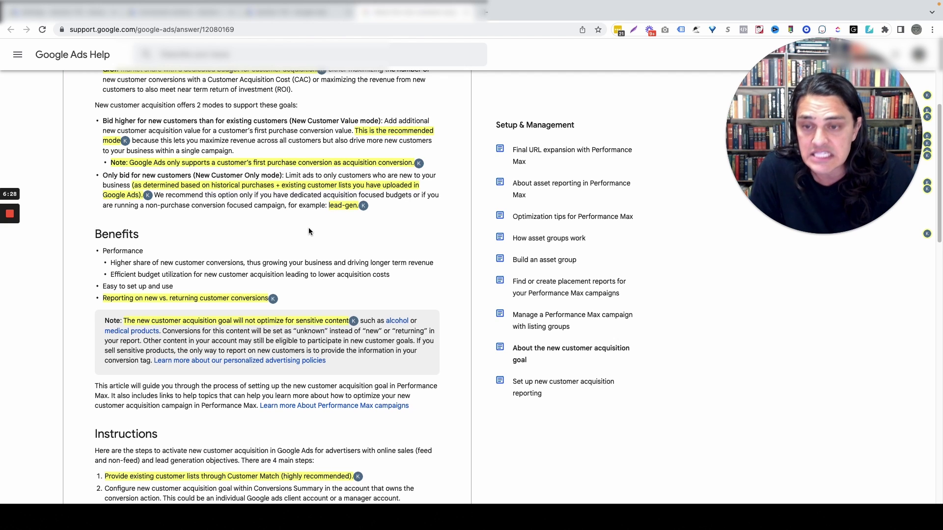
scroll(308, 232, "down", 1)
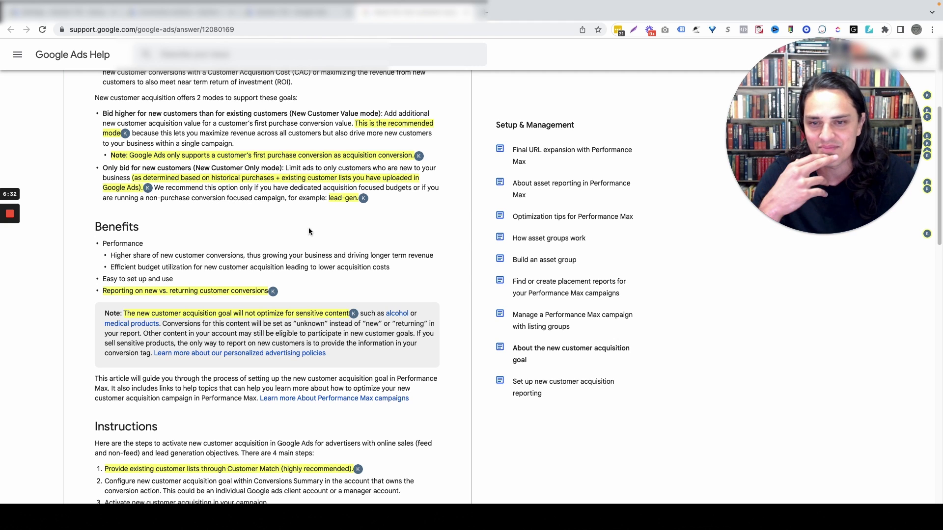
scroll(309, 229, "down", 3)
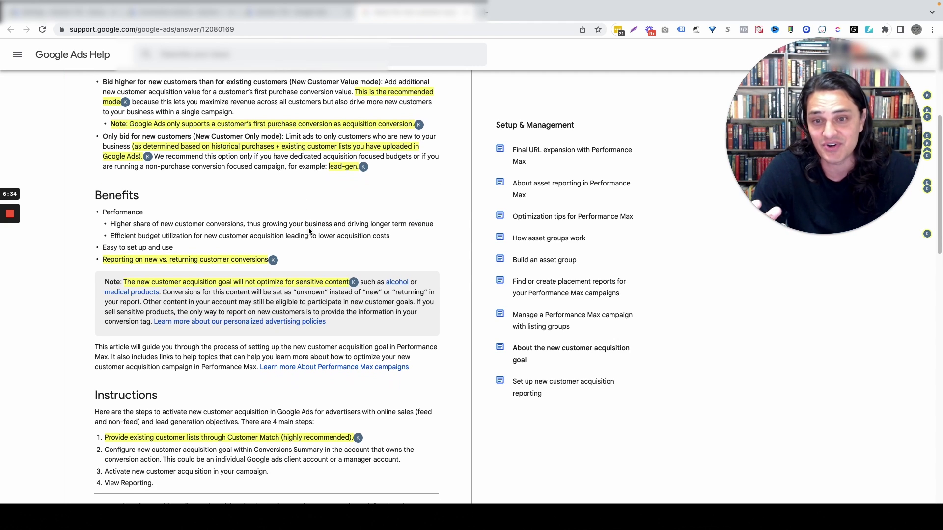
scroll(310, 231, "up", 1)
mouse_move(800, 217)
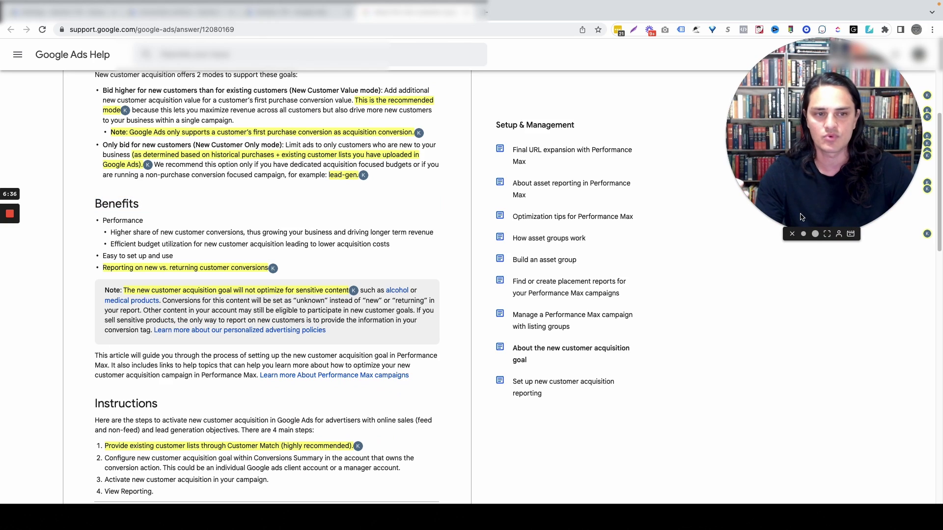
left_click(827, 234)
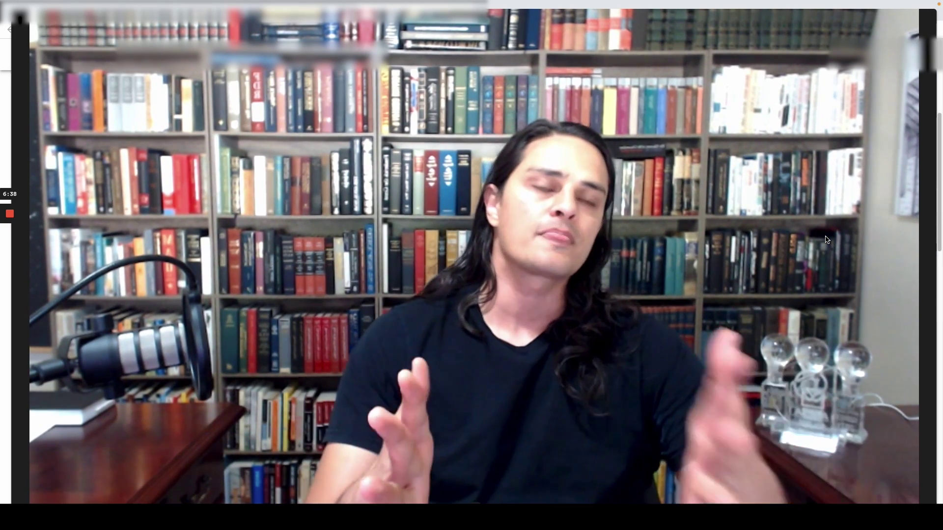